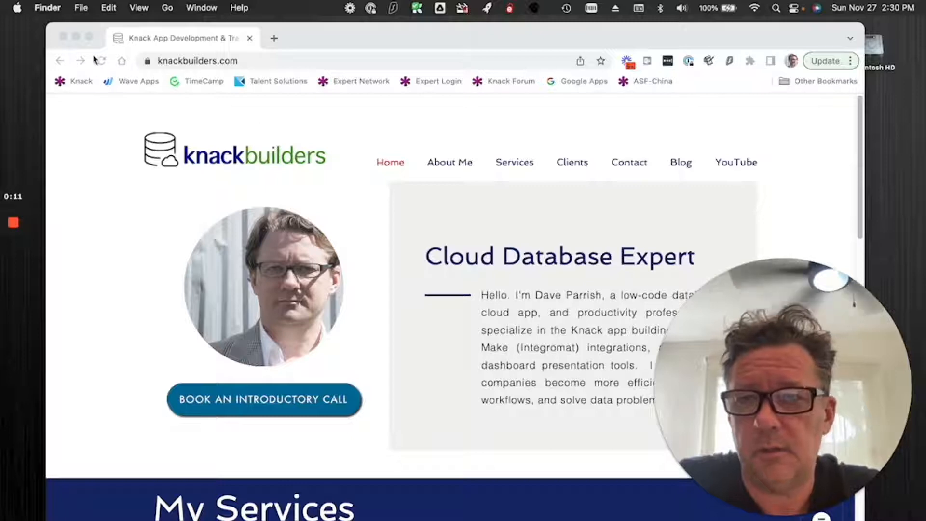
Clear the Knack Builders website and the history thumbnail off the desktop and bring up the VPK Parent Portal browser window.
click(62, 38)
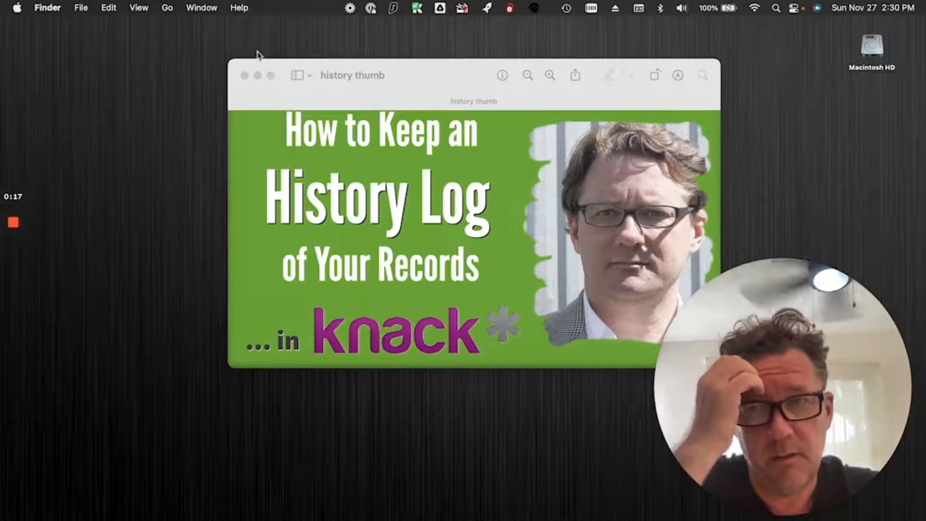
click(245, 75)
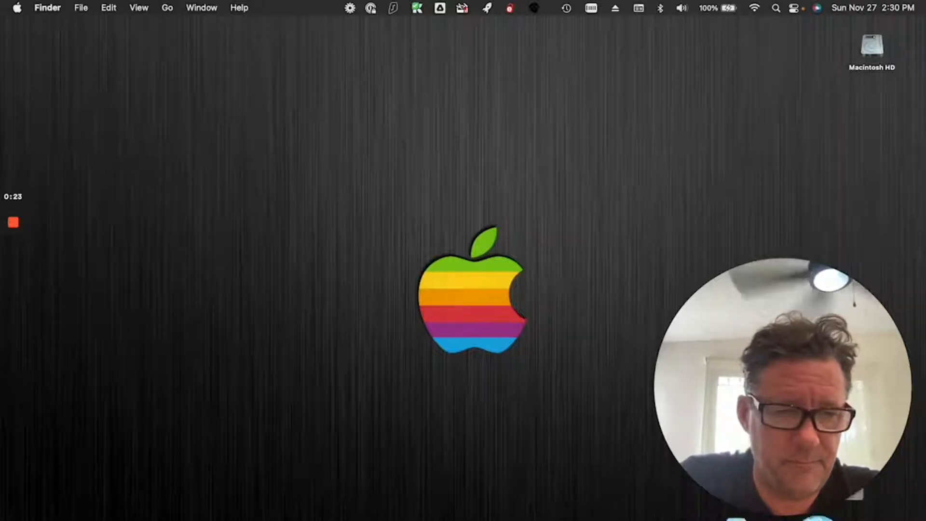
click(863, 515)
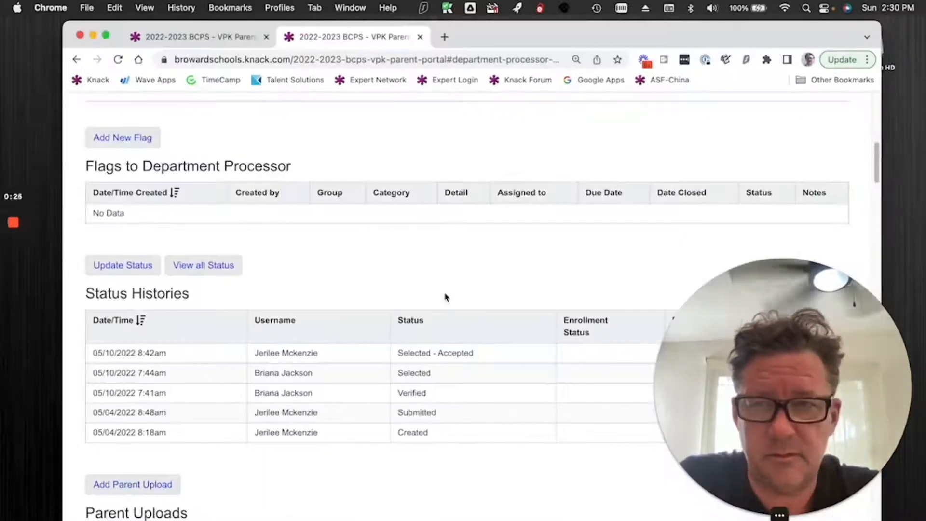
Examine the live application's details and its Status Histories table with date/time, username and status columns.
scroll(442, 284, up, 10)
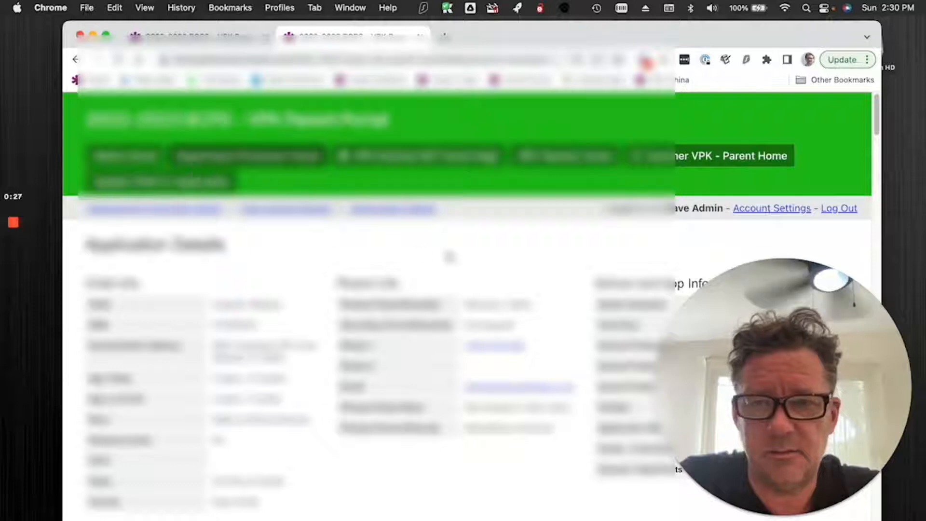
scroll(450, 258, down, 5)
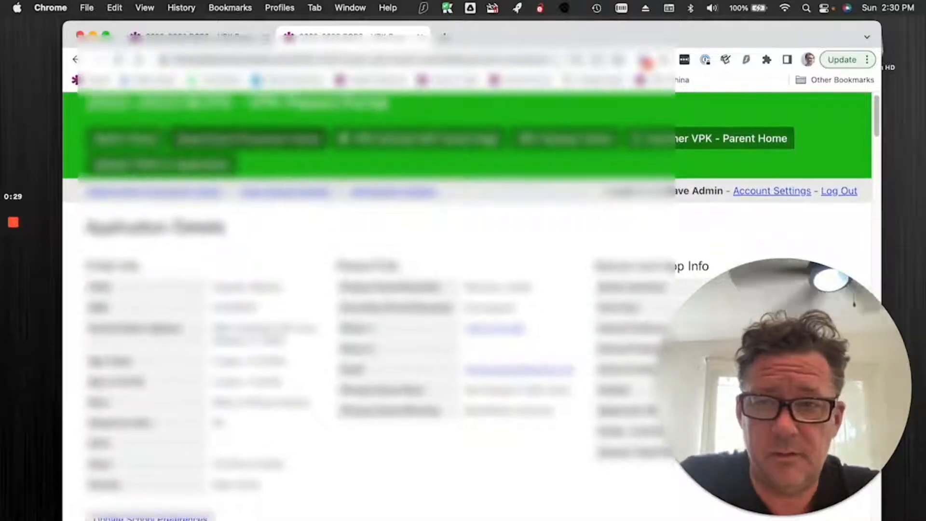
scroll(357, 261, down, 10)
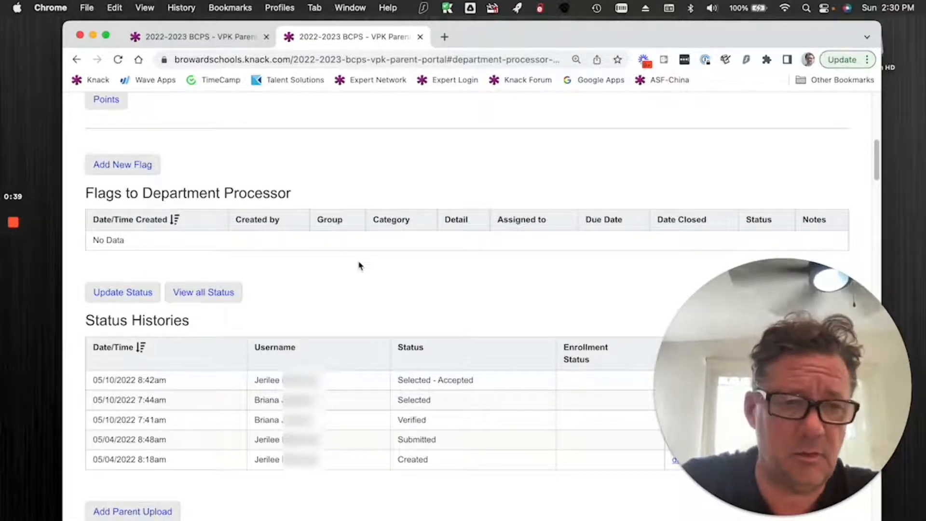
scroll(381, 314, up, 1)
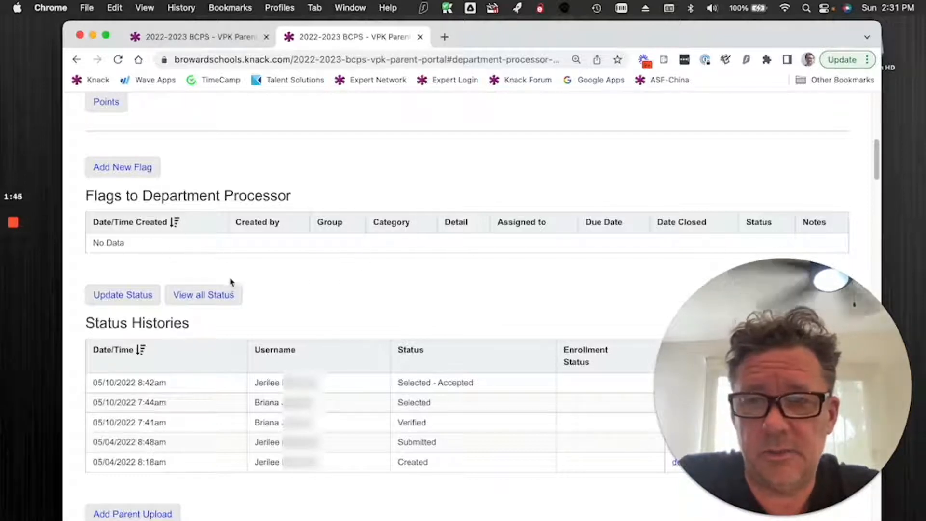
mouse_move(22, 237)
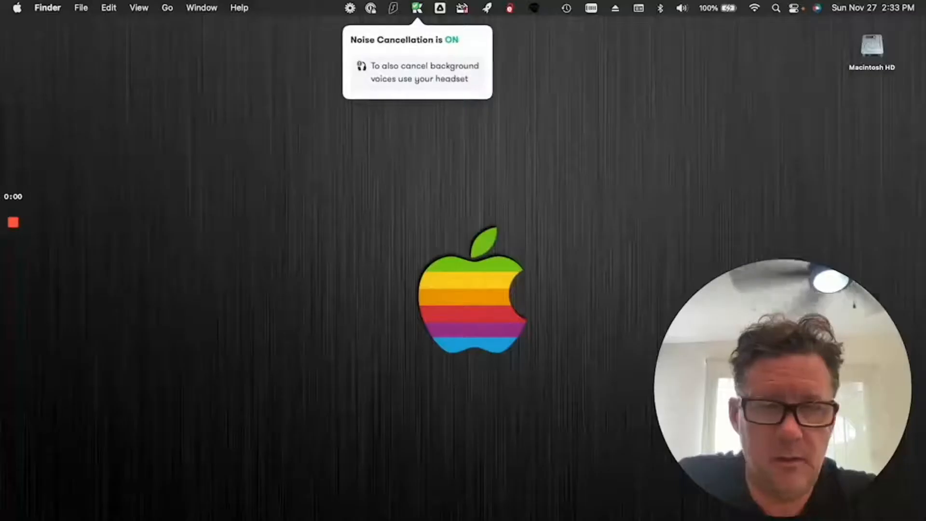
Open the Status History object in the portal builder's schema and inspect the relationship settings of its Username connection field.
click(821, 514)
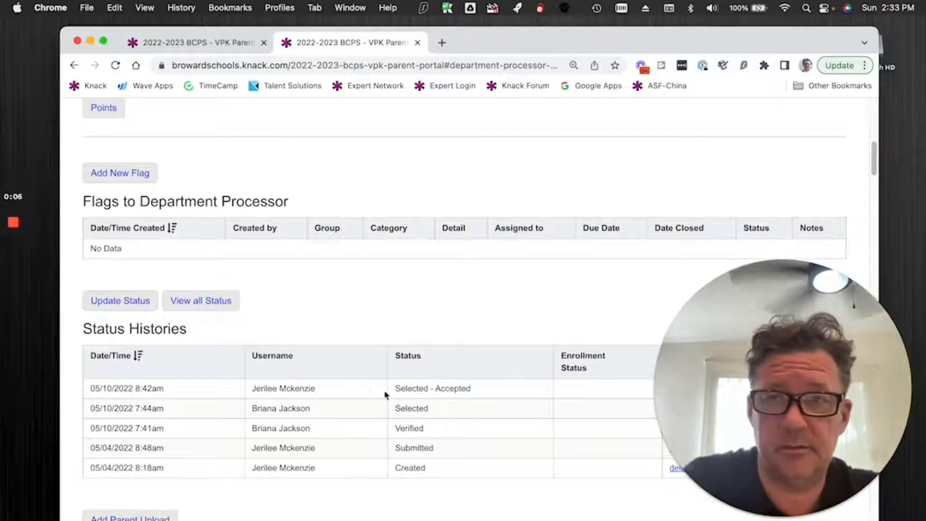
click(207, 42)
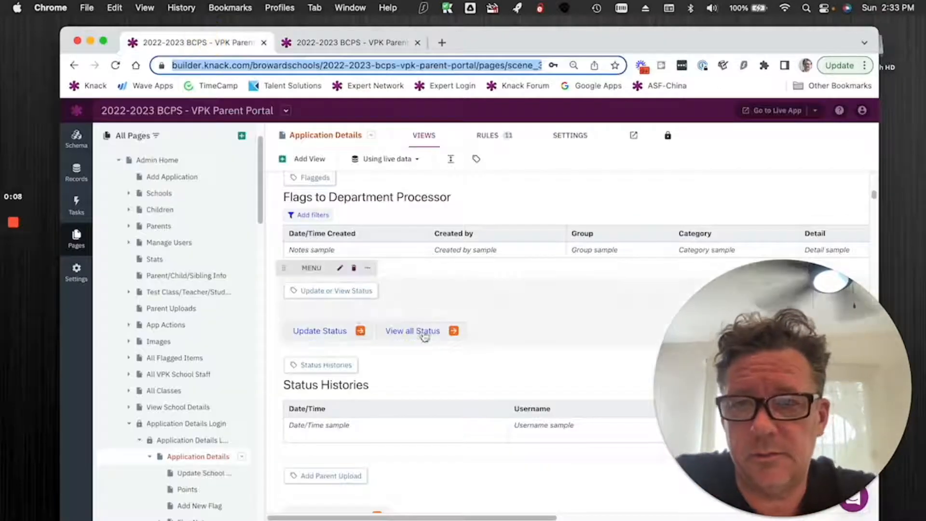
click(77, 142)
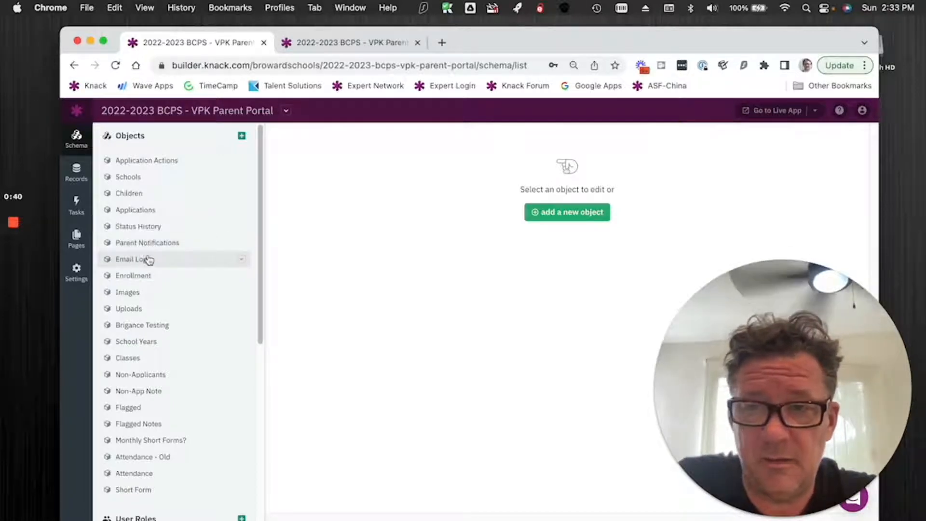
click(141, 229)
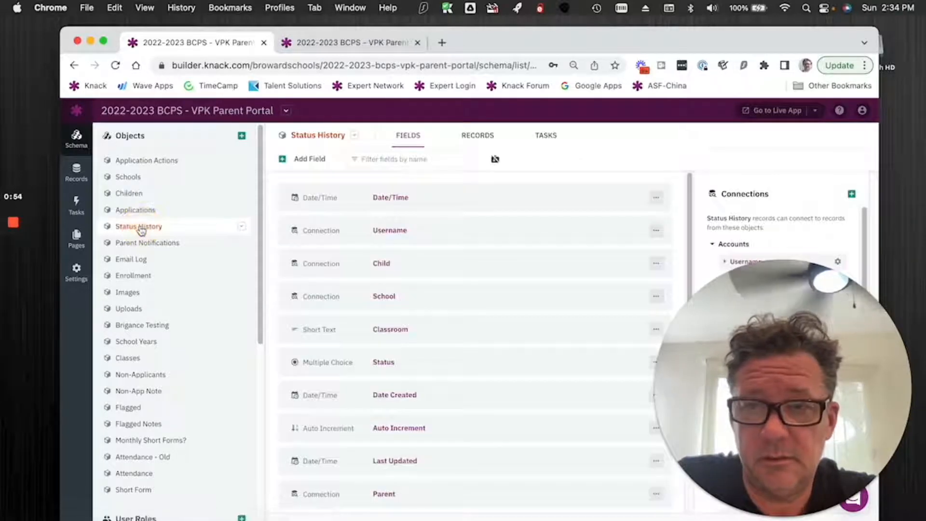
click(421, 230)
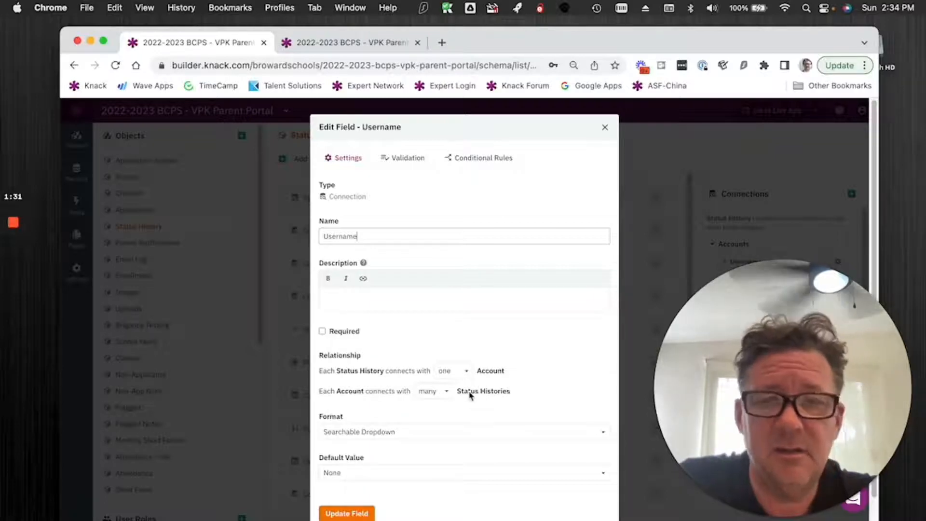
click(604, 128)
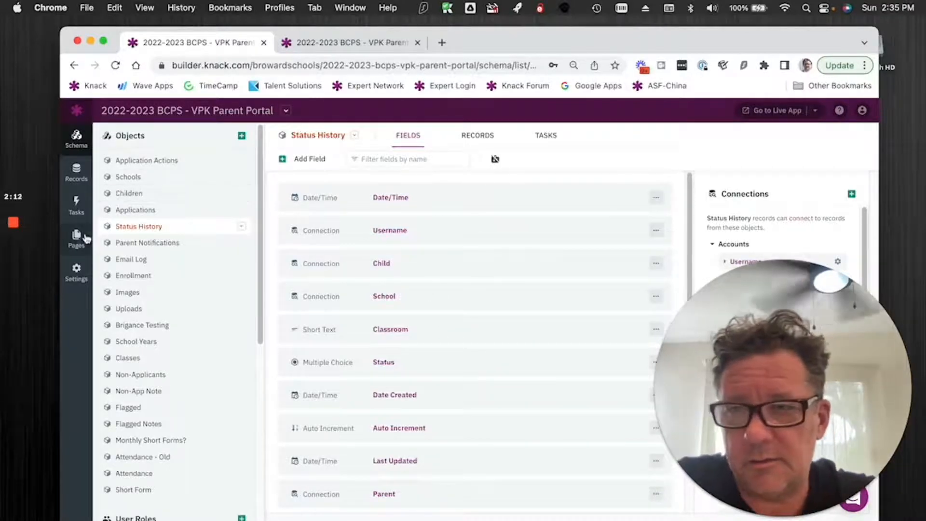
click(284, 66)
right_click(284, 67)
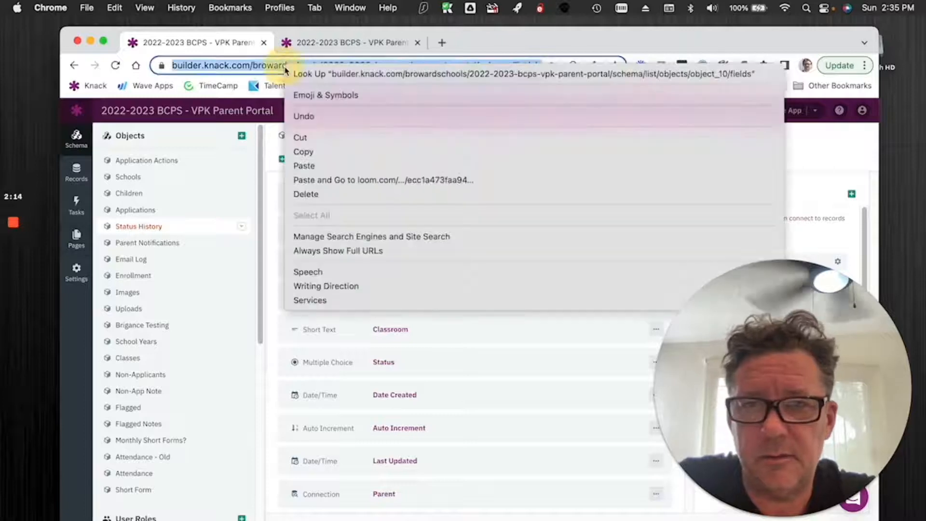
click(326, 180)
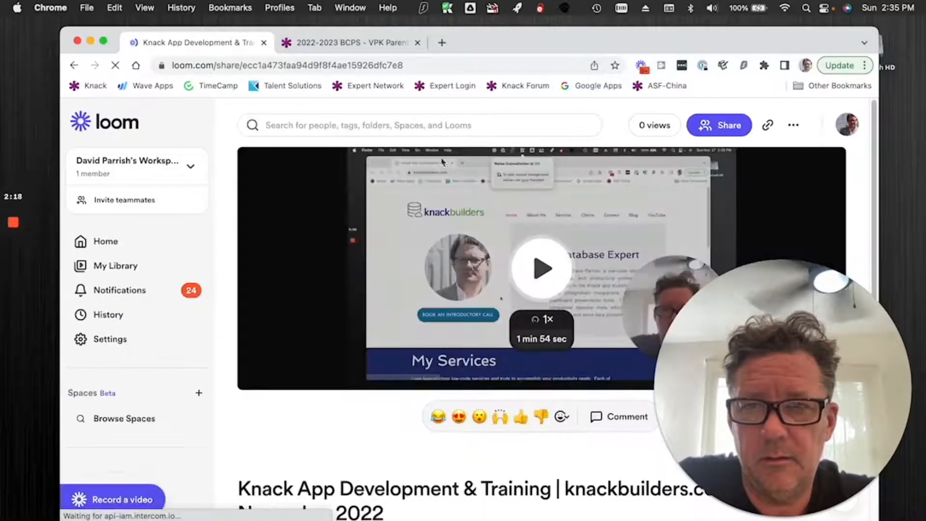
click(357, 43)
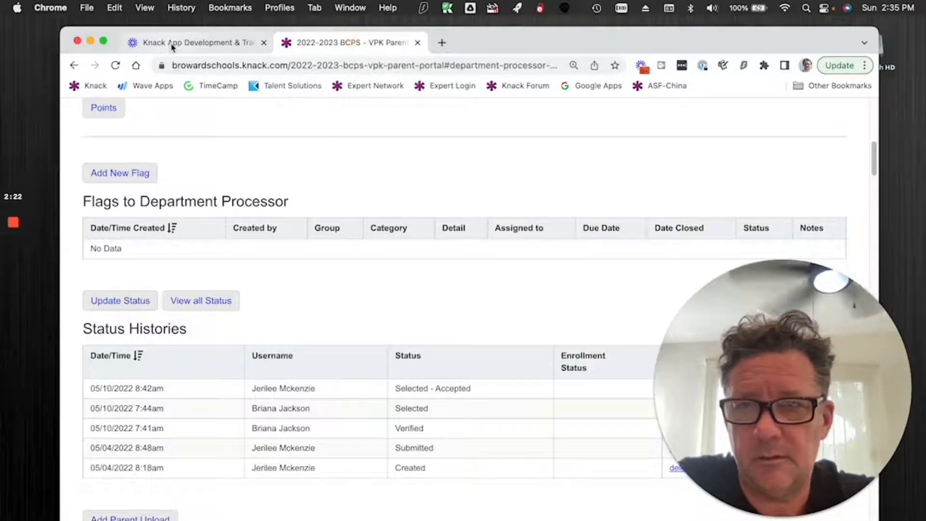
click(144, 42)
click(77, 66)
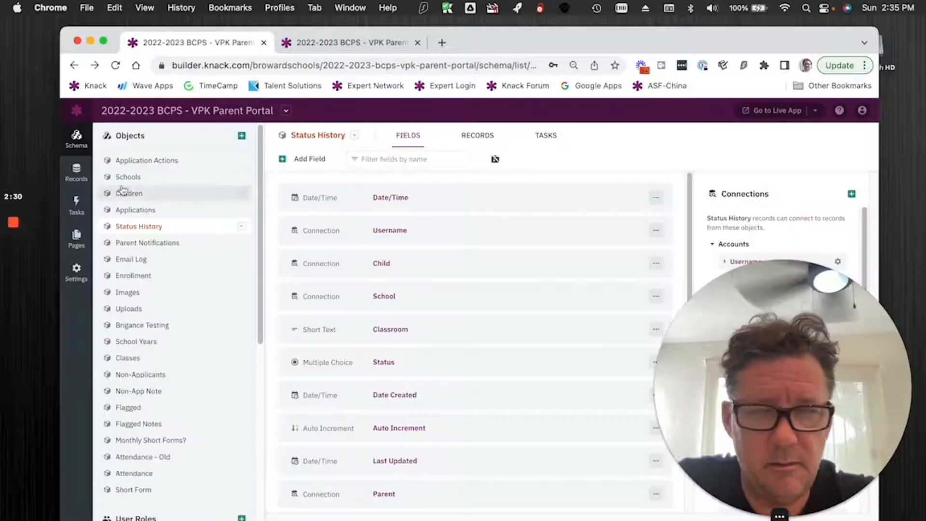
Open the Update Status page in the builder from the status menu on the Application Details page, comparing with the live page.
click(71, 234)
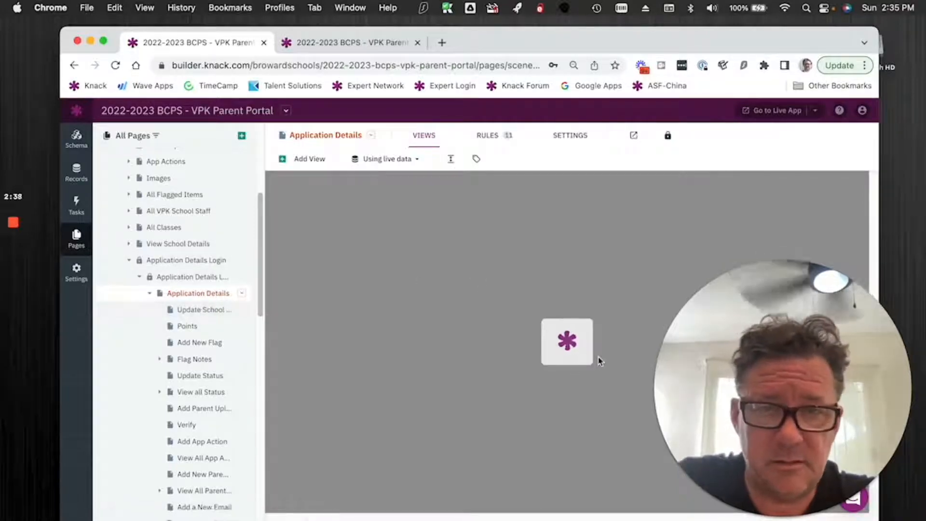
click(787, 330)
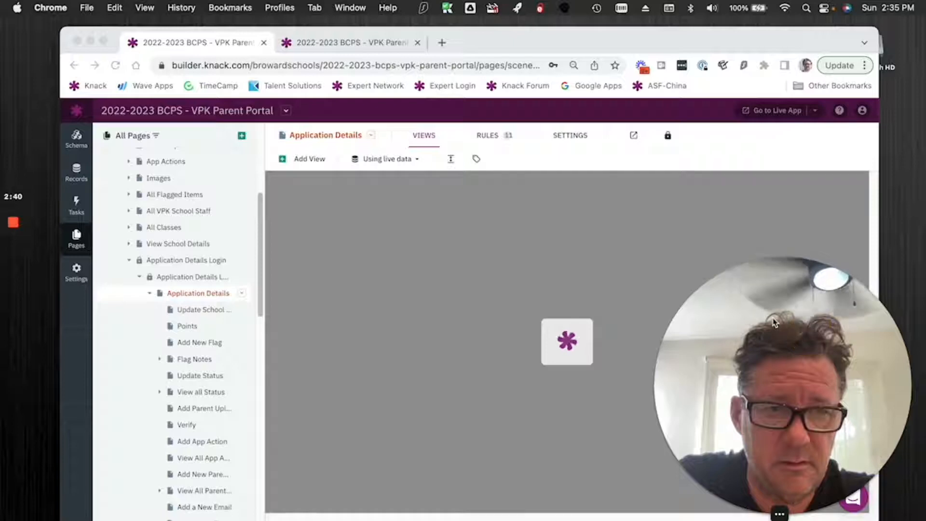
scroll(533, 312, down, 10)
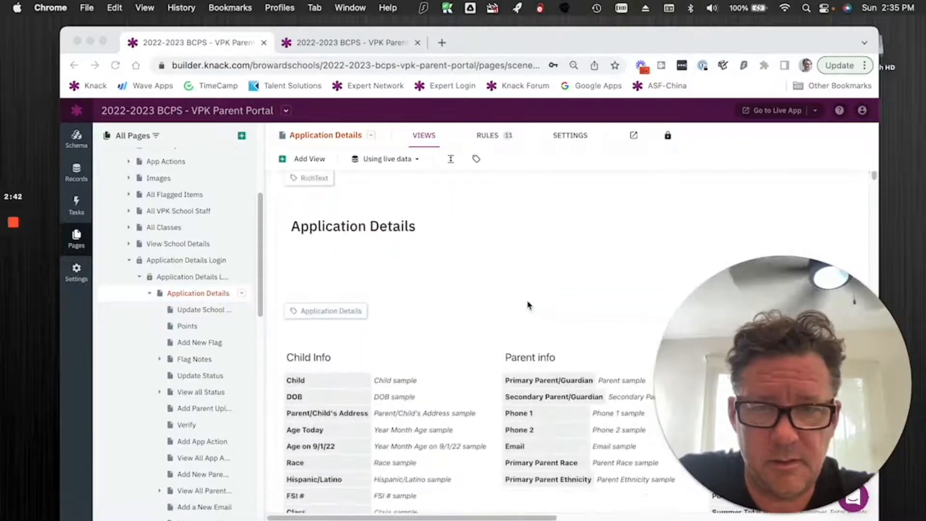
scroll(531, 307, down, 6)
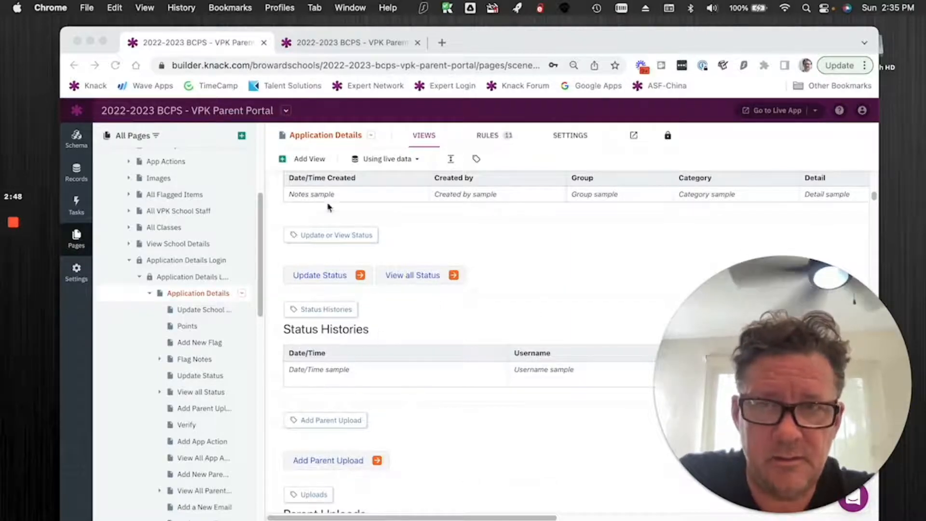
click(334, 47)
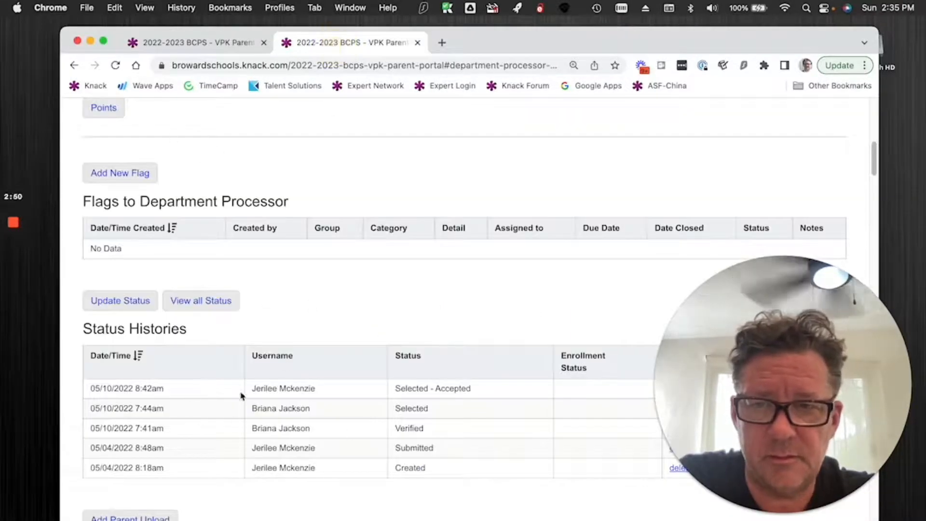
click(197, 43)
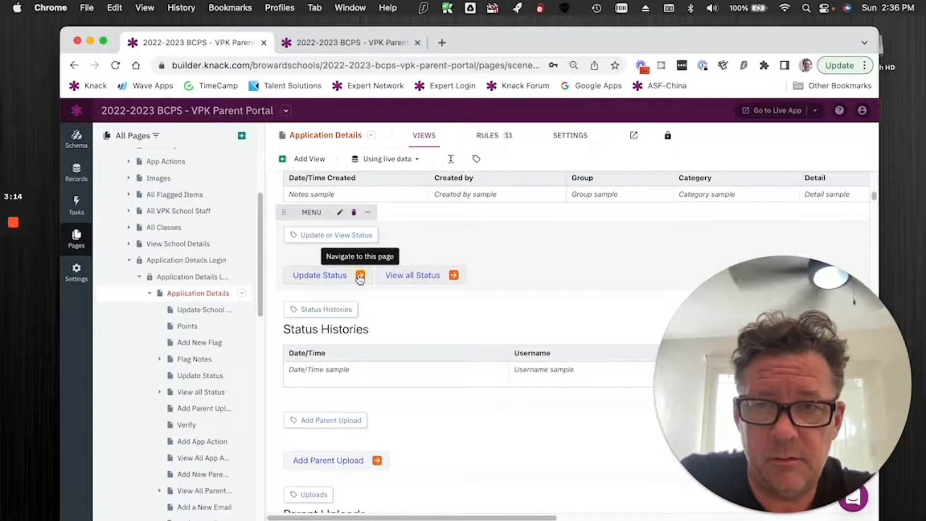
click(360, 276)
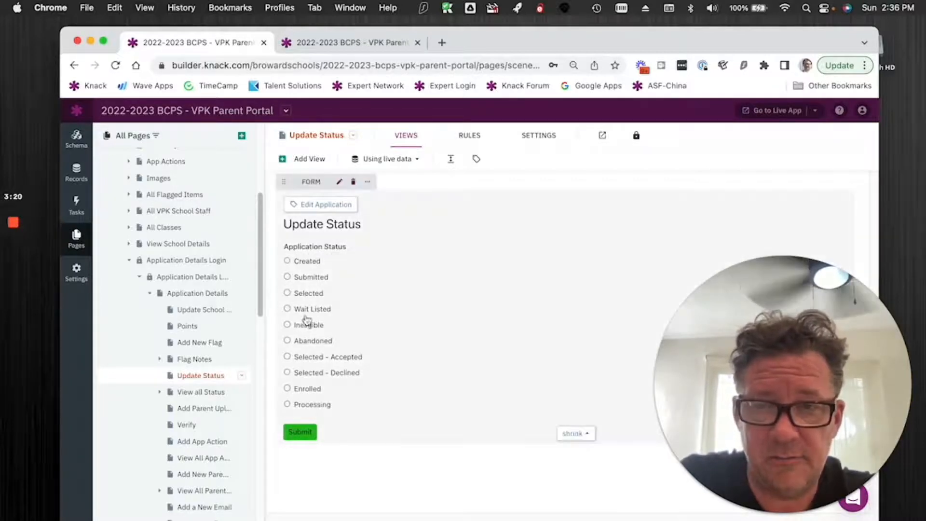
Open the record rules of the Update Status form in a widened pane and check the value options for Username, keeping the logged-in Accounts.
click(465, 304)
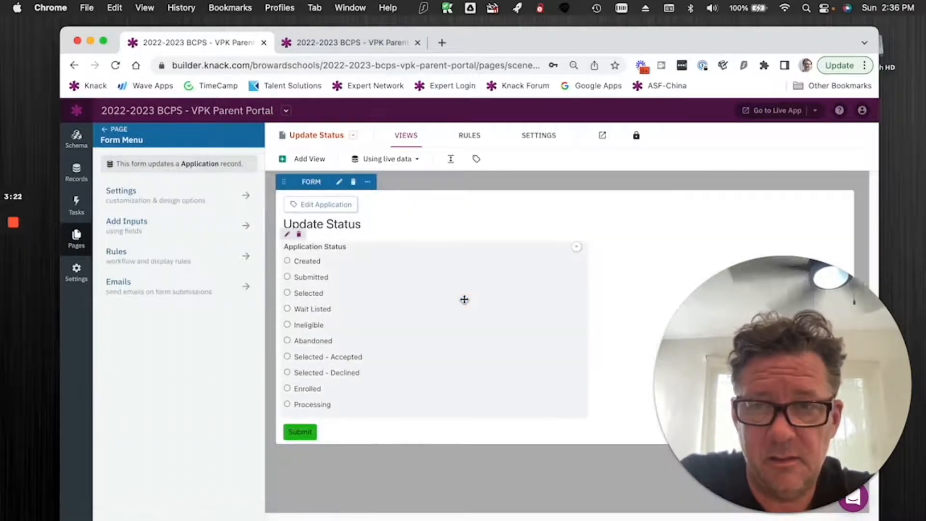
drag(267, 314, 399, 317)
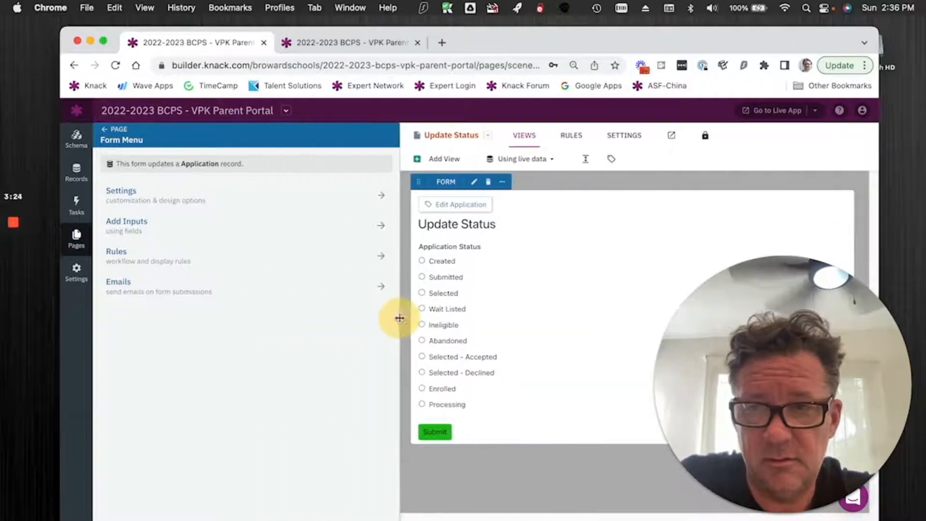
click(256, 255)
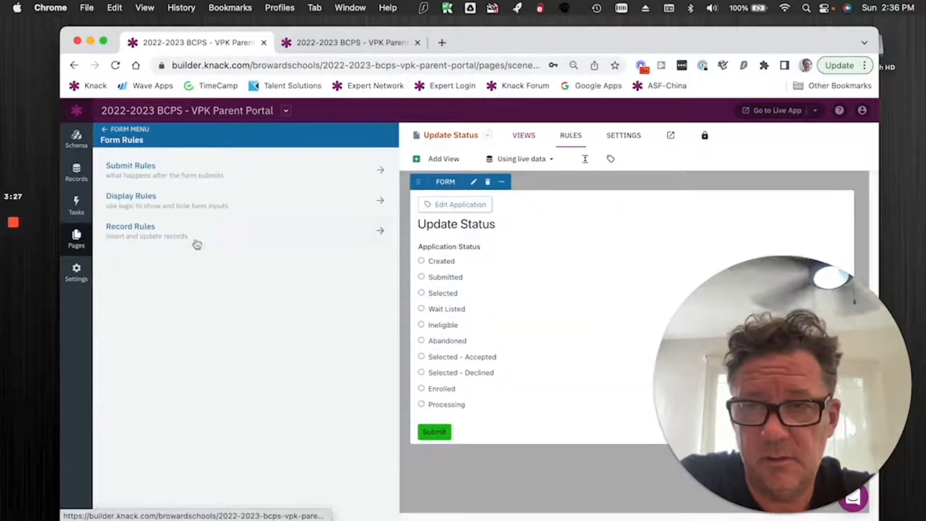
click(167, 234)
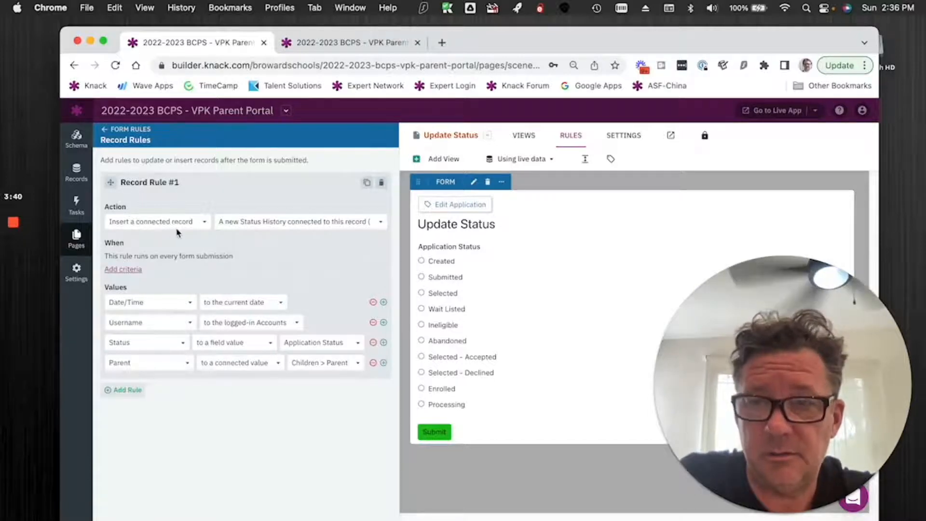
click(264, 240)
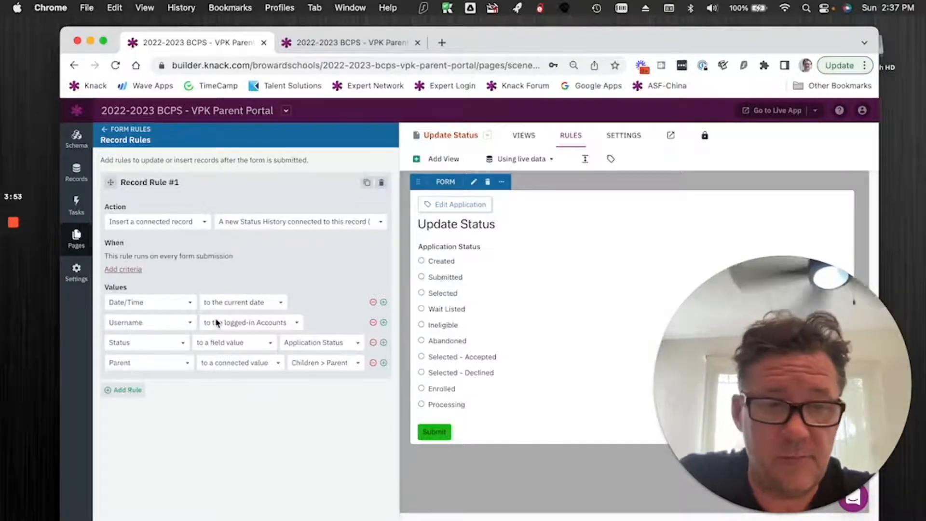
click(226, 326)
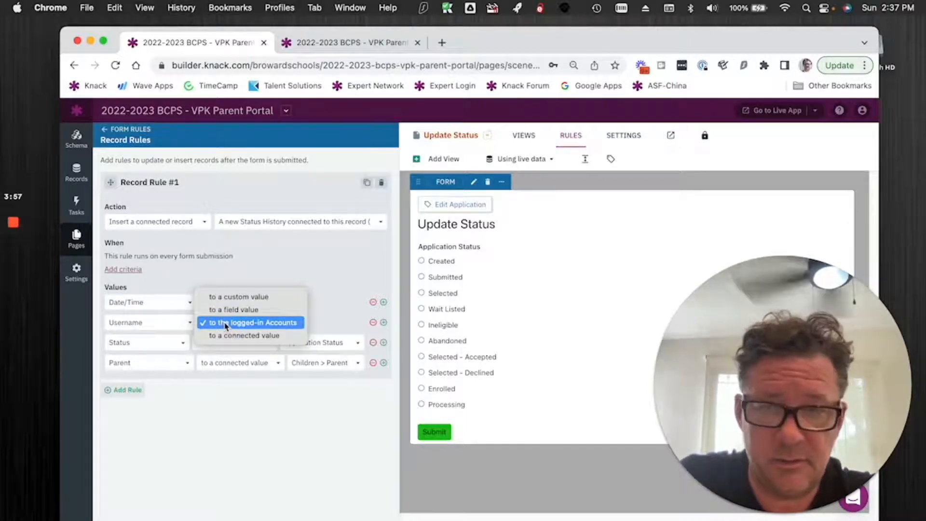
click(225, 326)
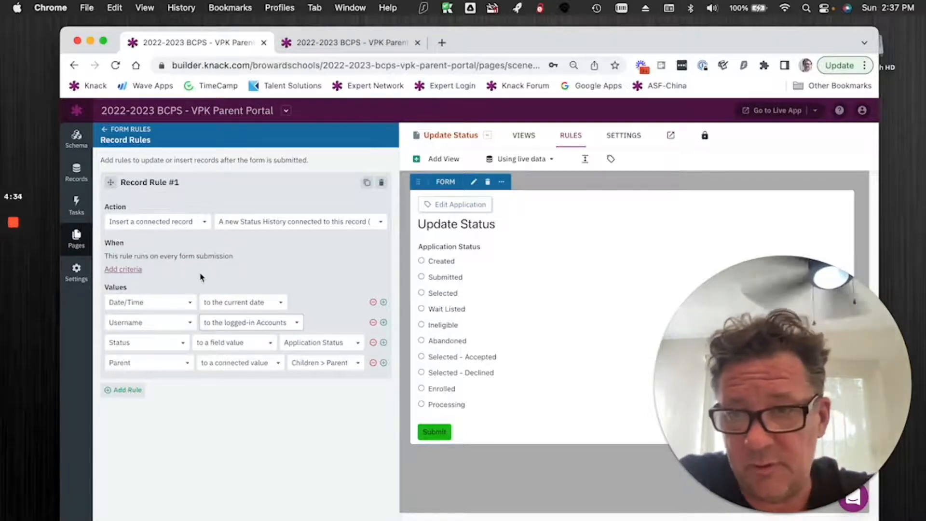
Add a criterion to Record Rule #1 so it runs when Application Status has changed.
click(124, 270)
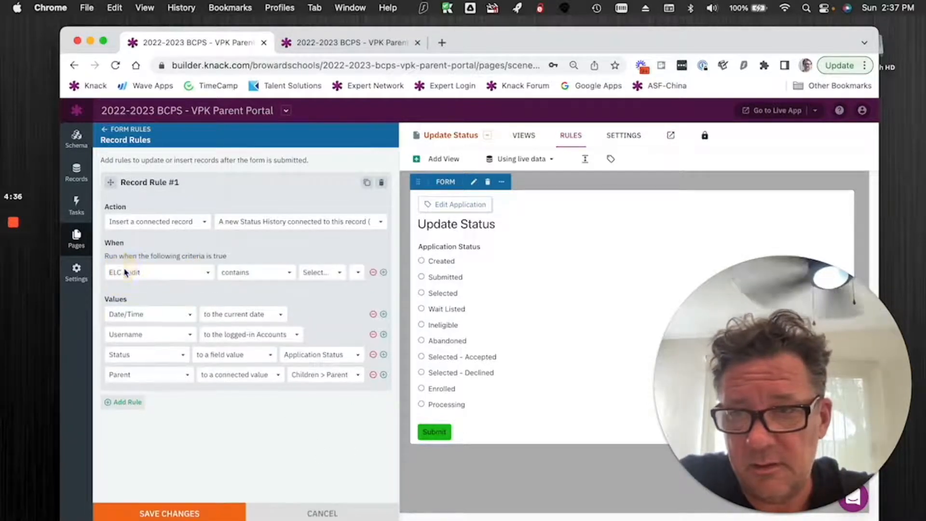
click(176, 275)
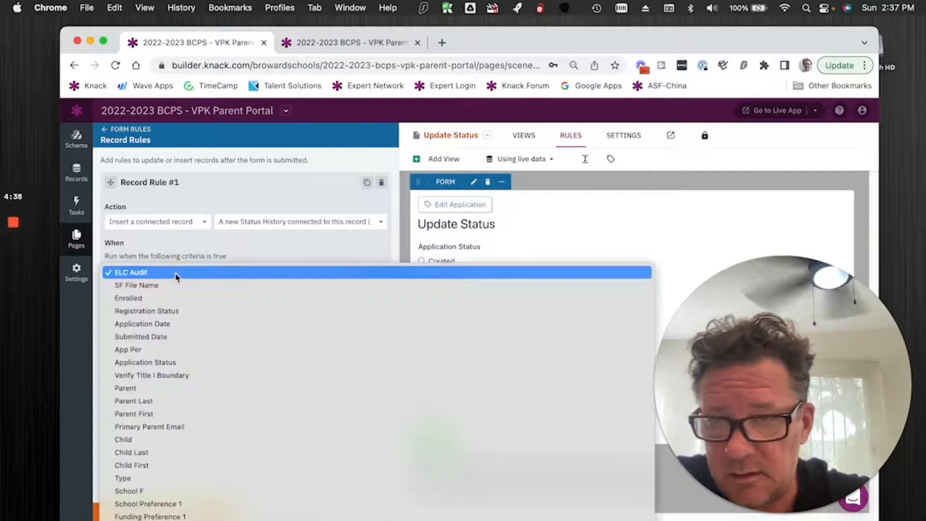
click(187, 363)
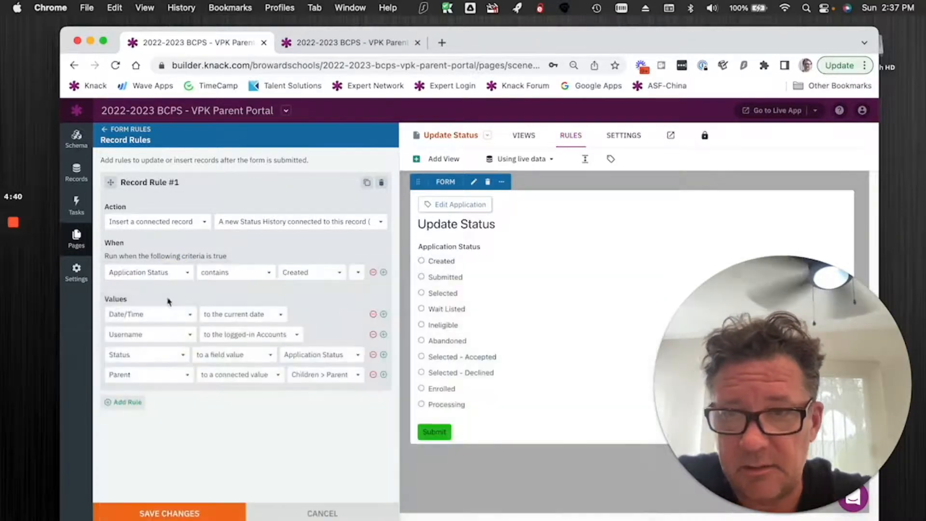
click(202, 277)
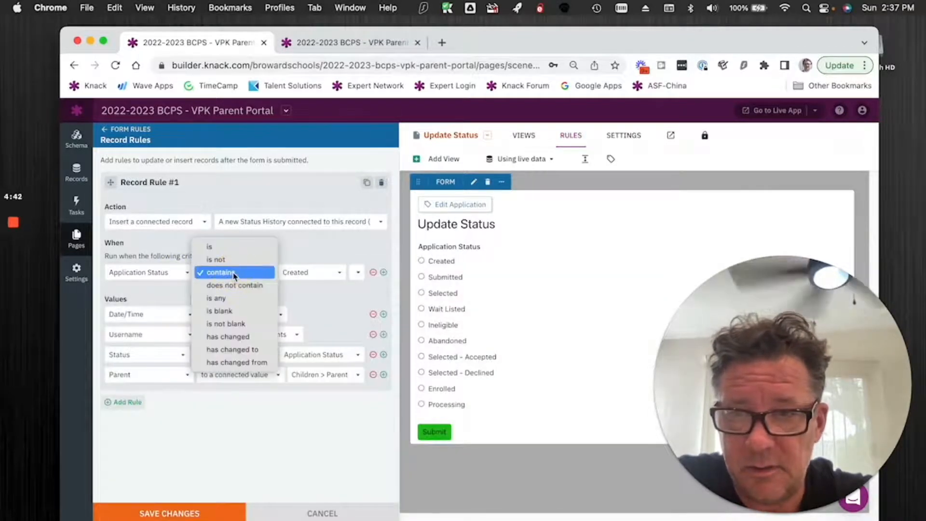
click(246, 338)
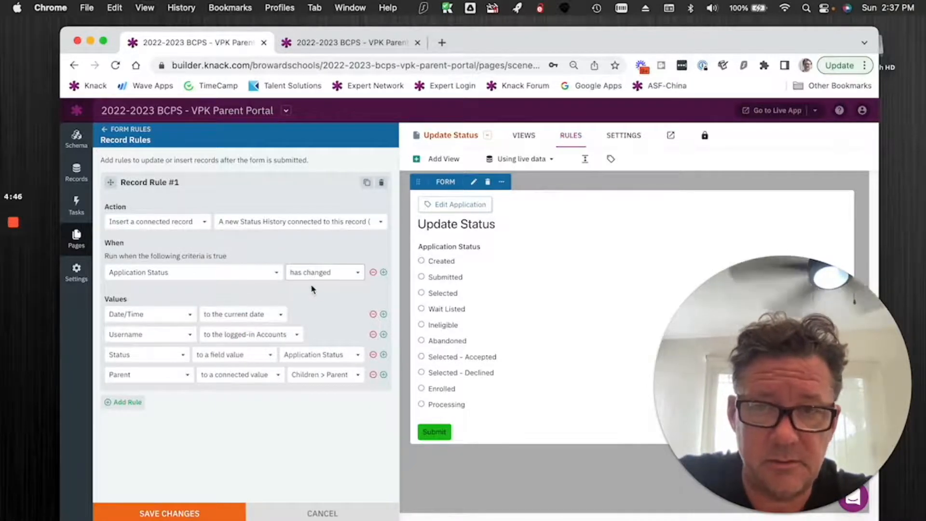